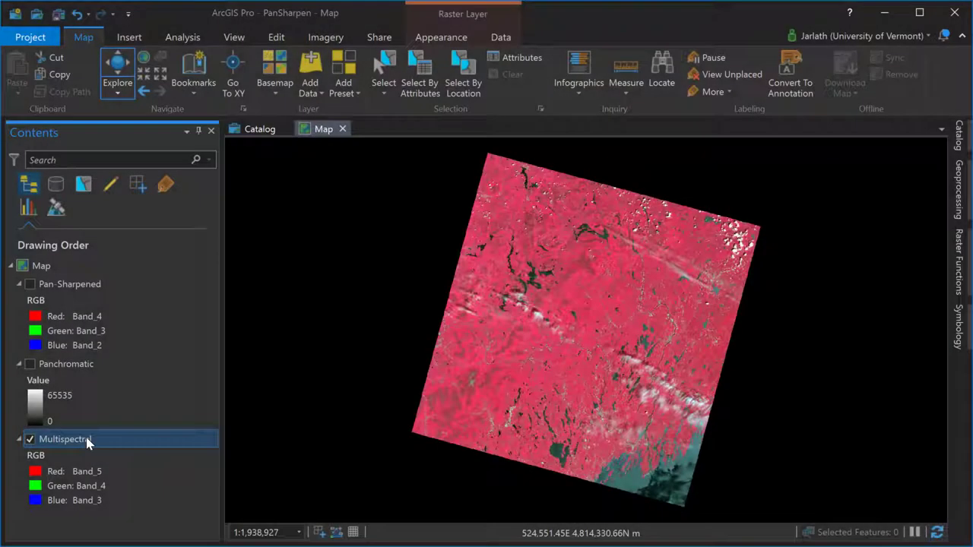
# - Switch the Panchromatic and Pan-Sharpened layers on and off to compare them with Multispectral
pyautogui.click(31, 365)
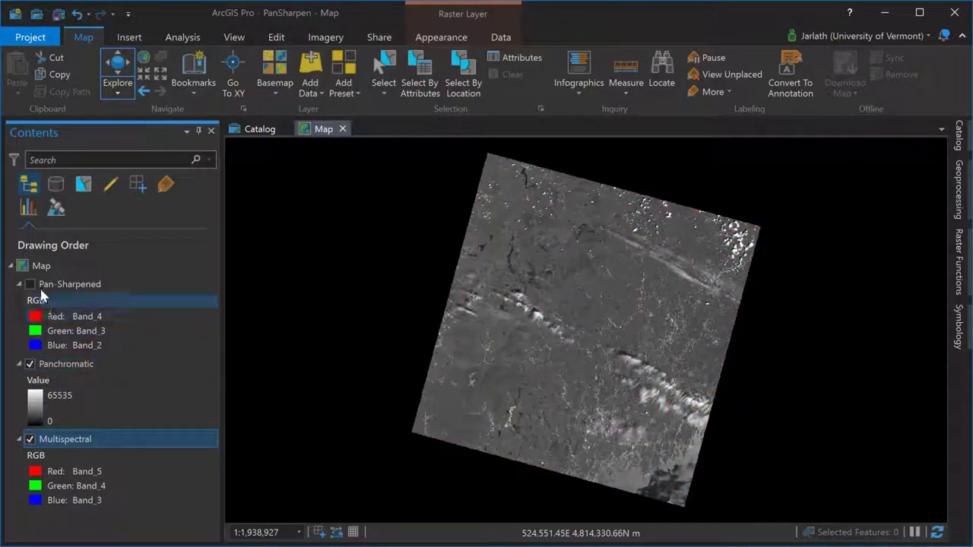
pyautogui.click(31, 285)
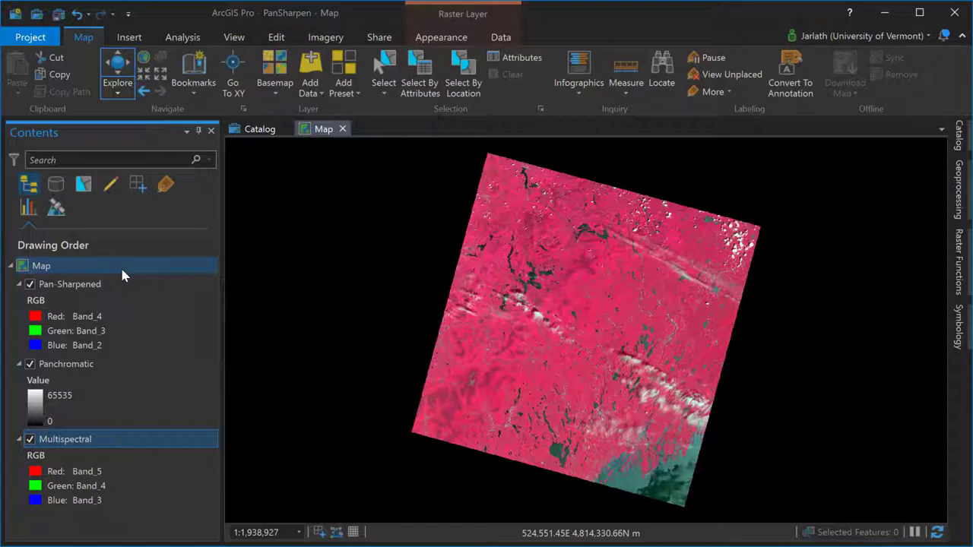
pyautogui.click(30, 284)
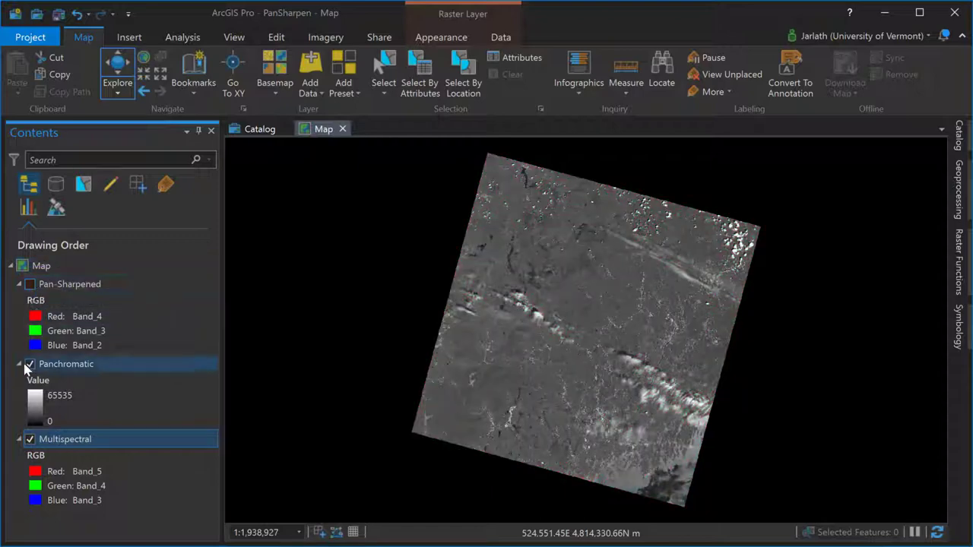
pyautogui.click(31, 365)
# - Open the Multispectral layer's properties and scroll through its Source raster information
pyautogui.rightClick(85, 439)
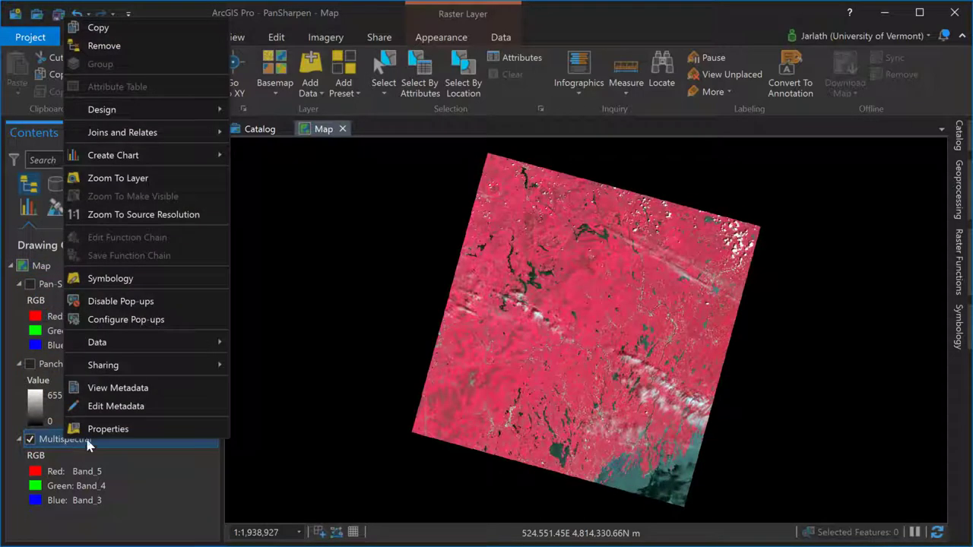
pyautogui.click(103, 429)
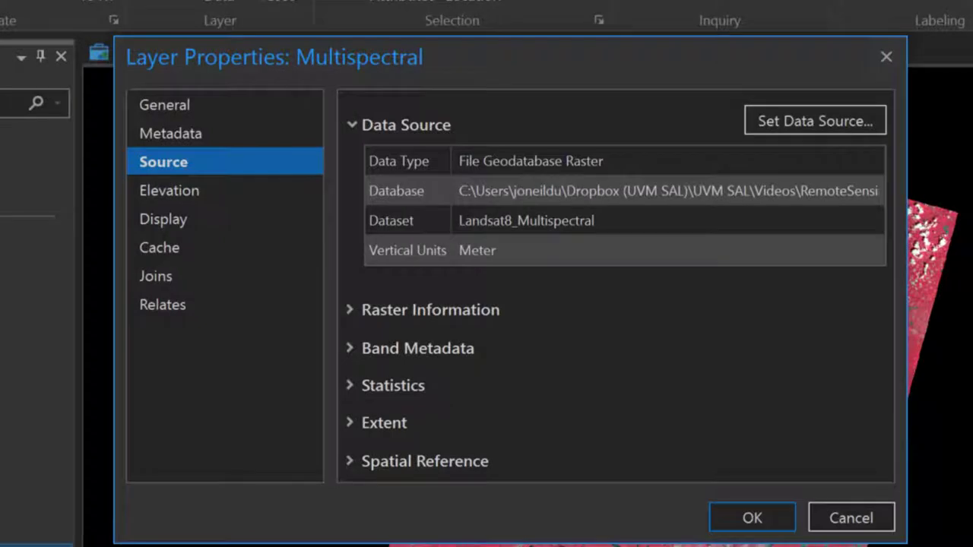
pyautogui.click(347, 308)
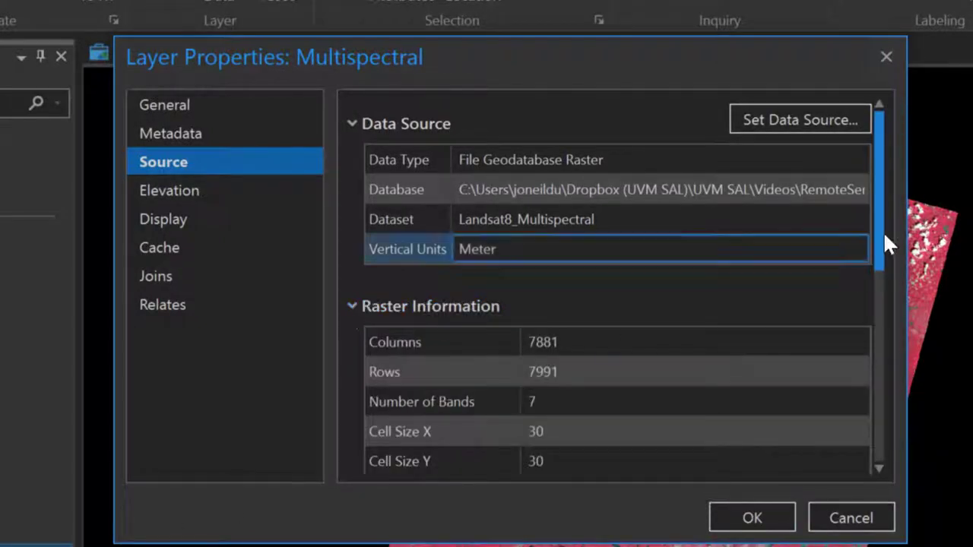
pyautogui.moveTo(875, 202); pyautogui.dragTo(872, 281)
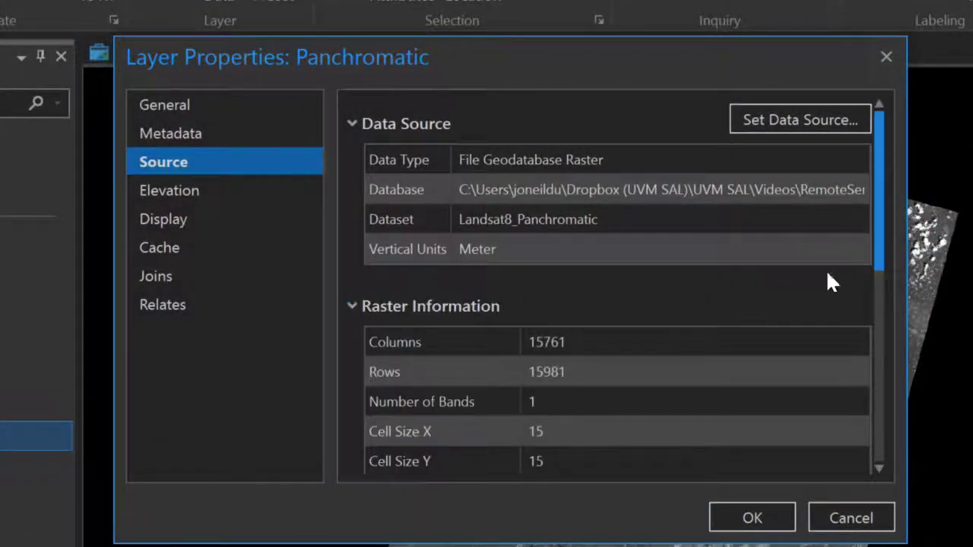
pyautogui.moveTo(881, 221); pyautogui.dragTo(867, 326)
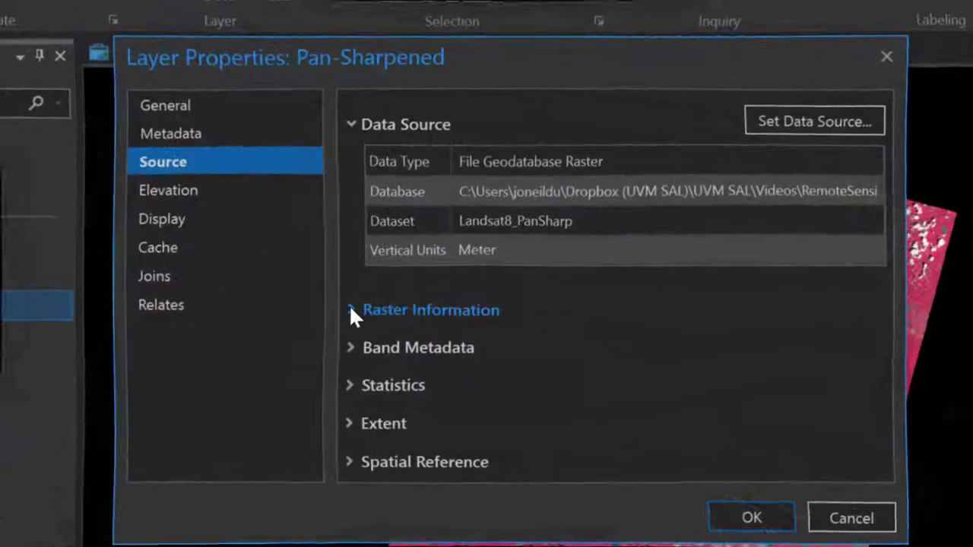
# - Expand the Pan-Sharpened raster information, noting its 4 bands, cell size 15 and uncompressed size
pyautogui.click(349, 305)
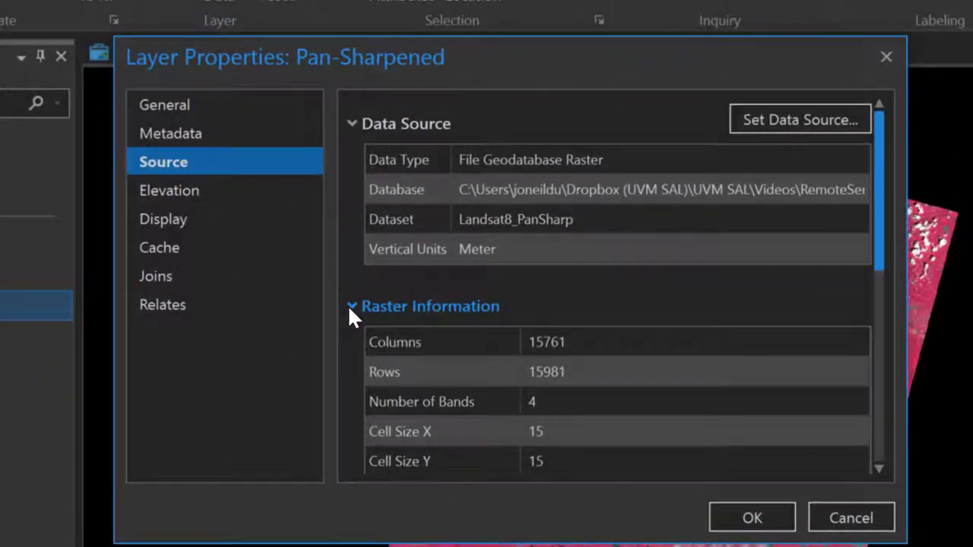
pyautogui.moveTo(876, 217); pyautogui.dragTo(863, 297)
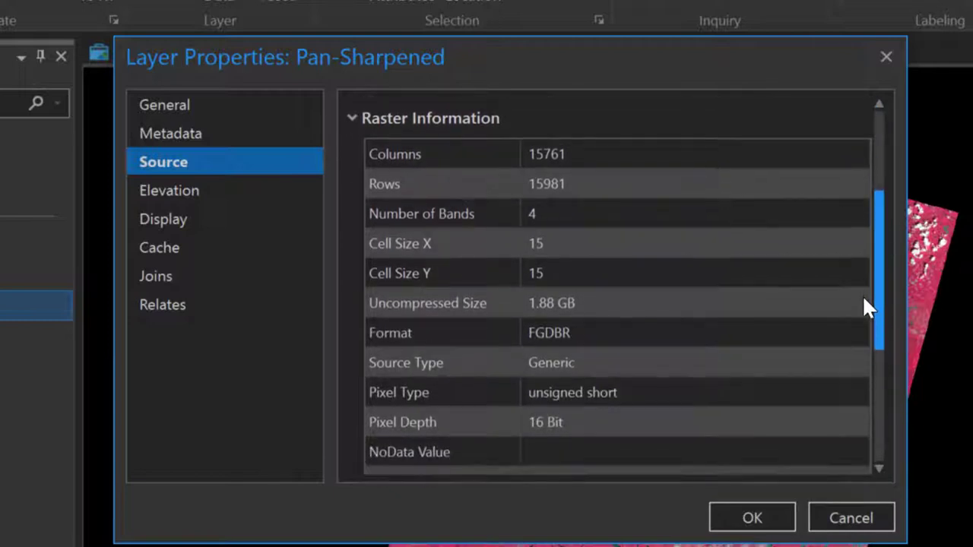
pyautogui.click(863, 298)
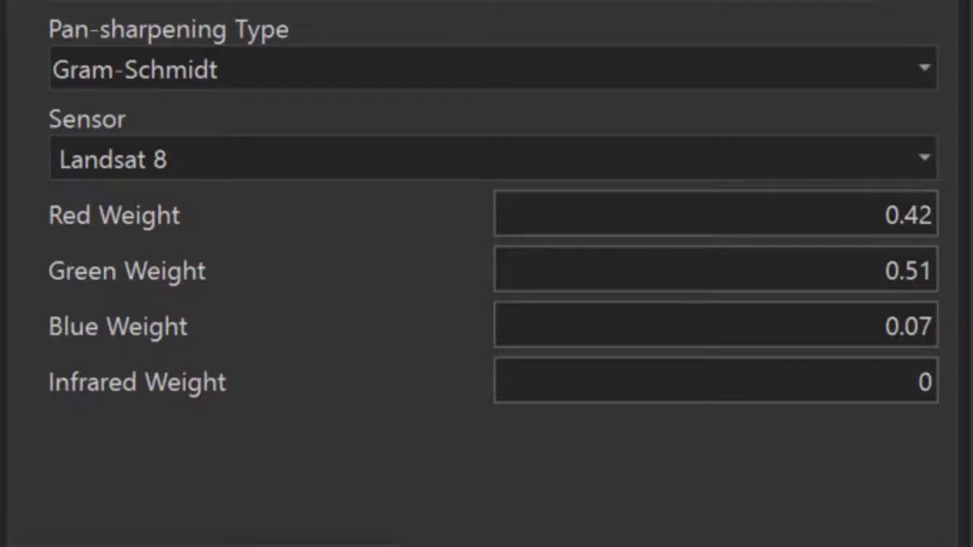
# - Try the Esri, Brovey and Simple mean pan-sharpening methods in turn
pyautogui.click(925, 70)
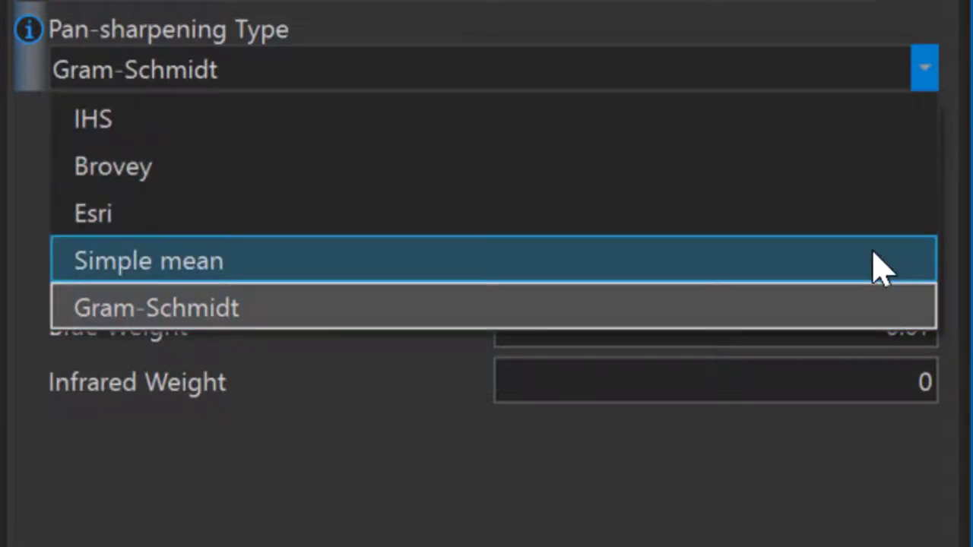
pyautogui.click(849, 469)
pyautogui.click(933, 76)
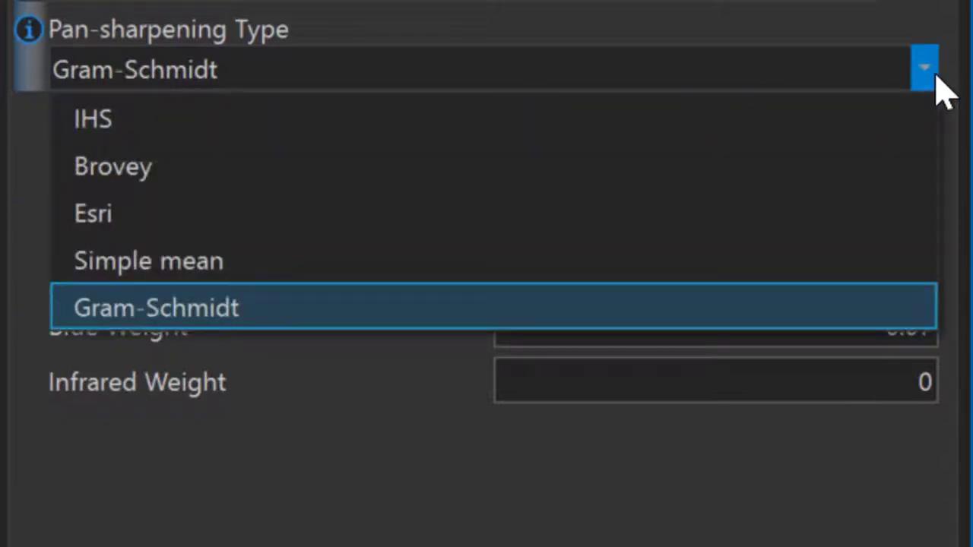
pyautogui.click(853, 233)
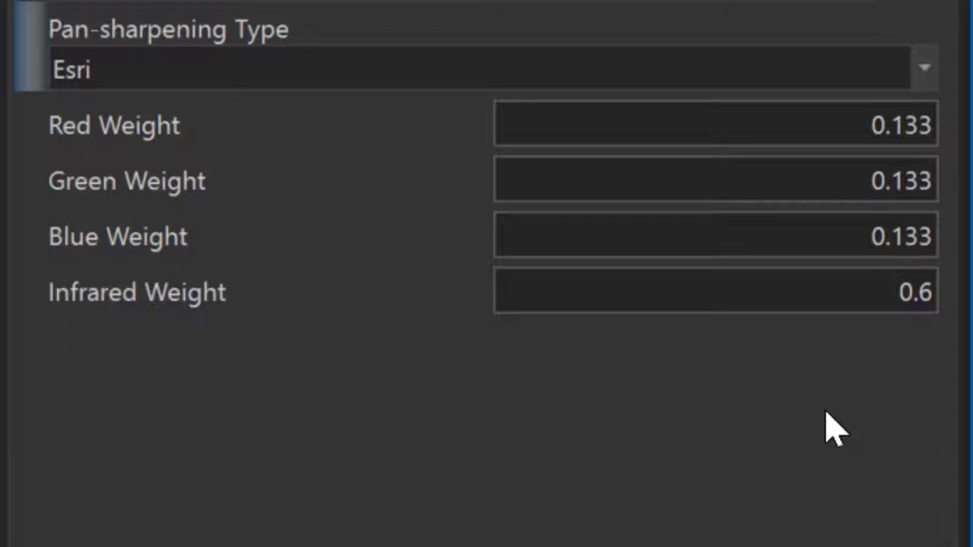
pyautogui.click(921, 74)
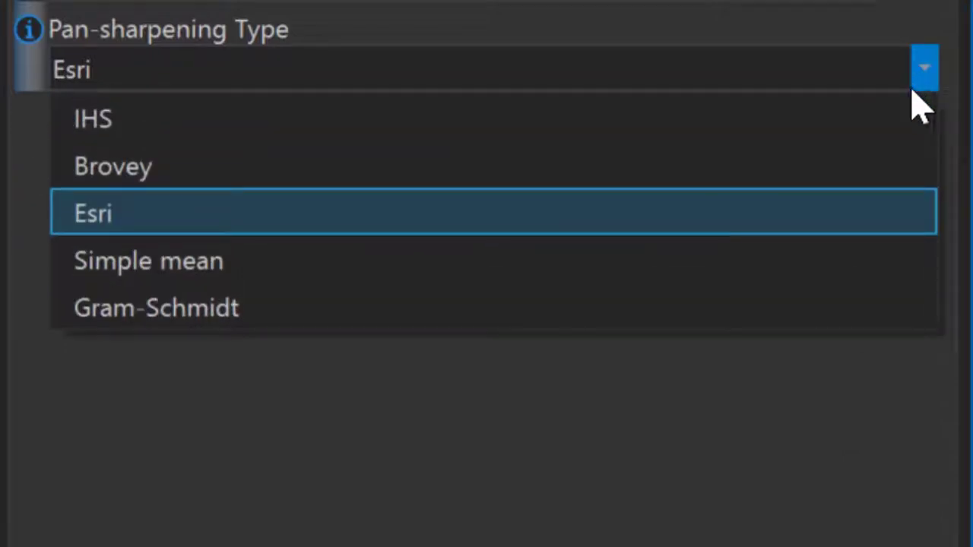
pyautogui.click(845, 168)
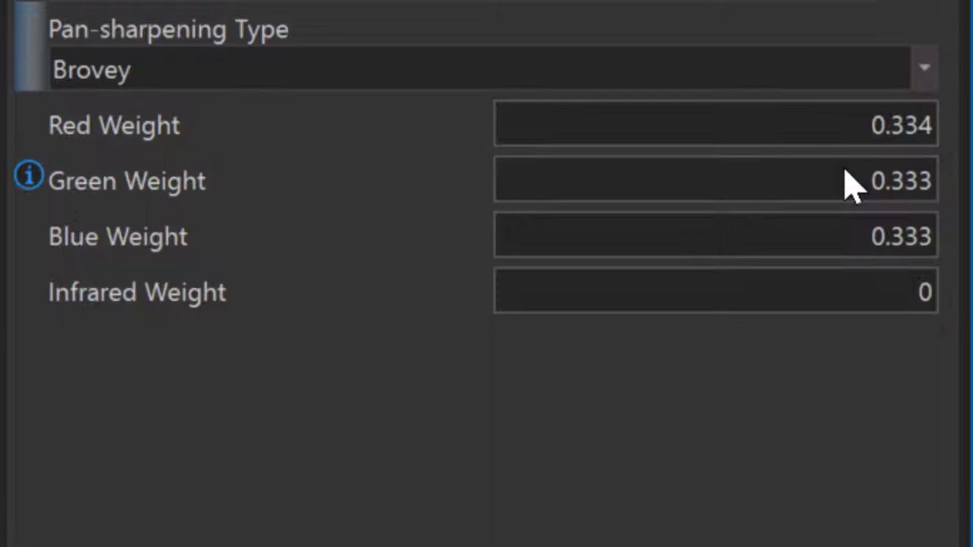
pyautogui.click(923, 69)
pyautogui.click(823, 265)
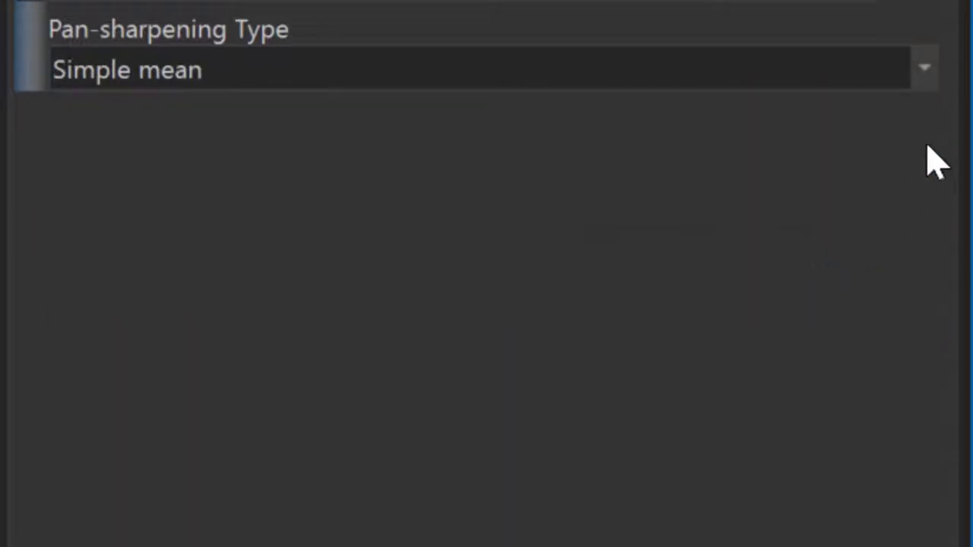
# - Settle on Gram-Schmidt pan-sharpening and check the Landsat 8 sensor setting
pyautogui.click(925, 70)
pyautogui.click(813, 302)
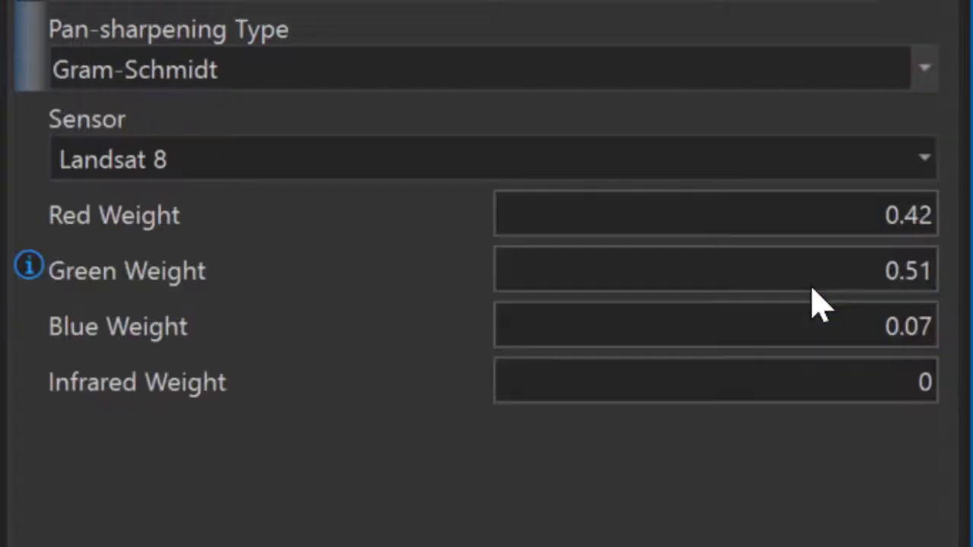
pyautogui.scroll(1, 924, 244)
pyautogui.click(925, 190)
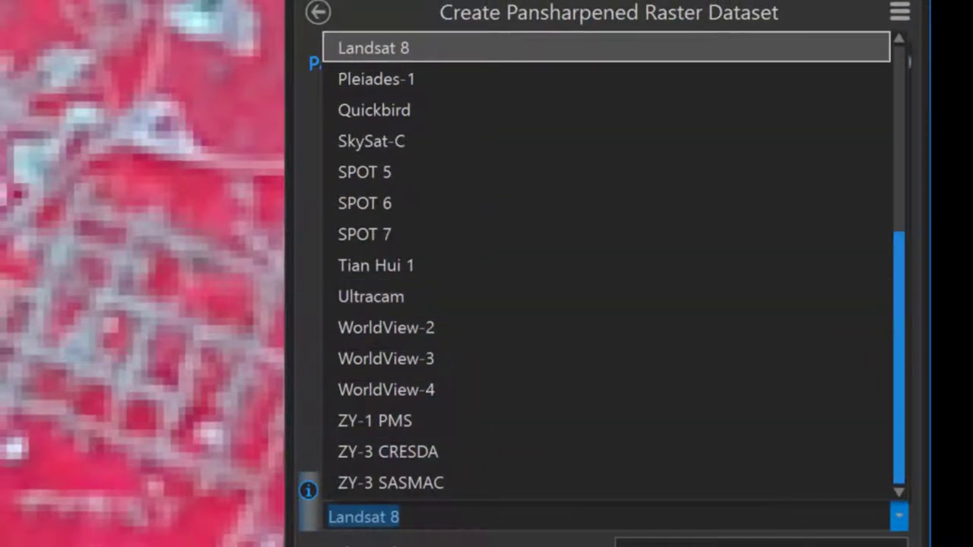
# - Keep Landsat 8 as the sensor, then display Pan-Sharpened and select it for styling
pyautogui.press('Return')
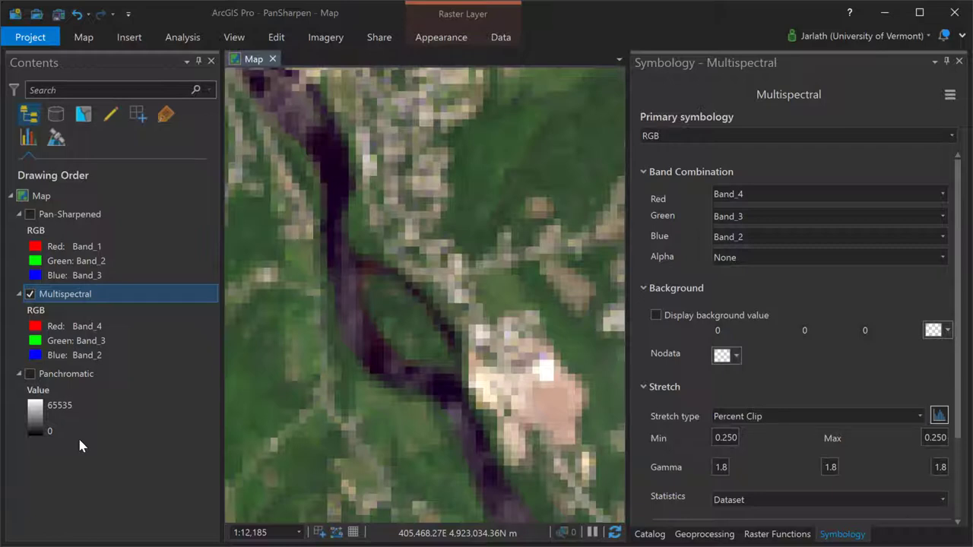
pyautogui.click(29, 215)
pyautogui.click(67, 219)
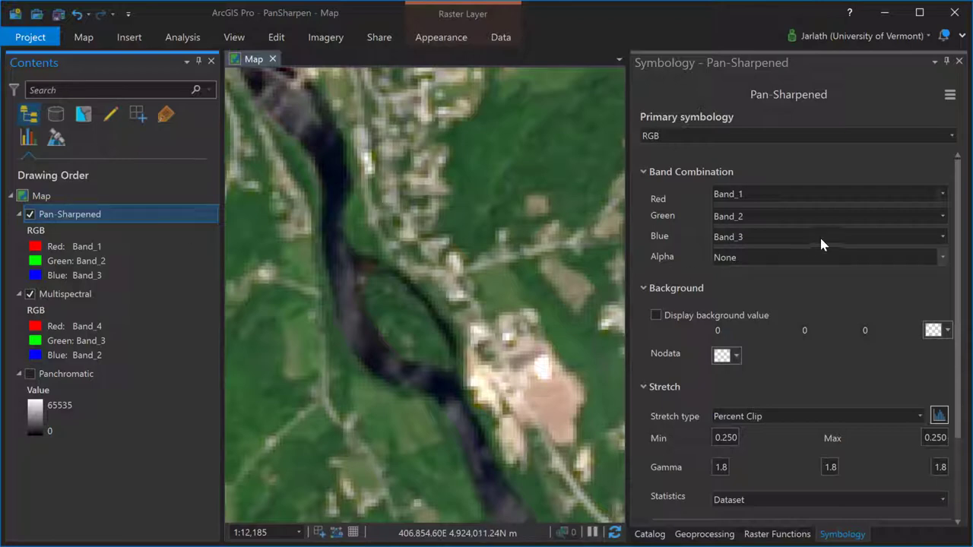
# - Set the Pan-Sharpened layer's Red, Green, Blue channels to Band_4, Band_1, Band_2
pyautogui.click(941, 194)
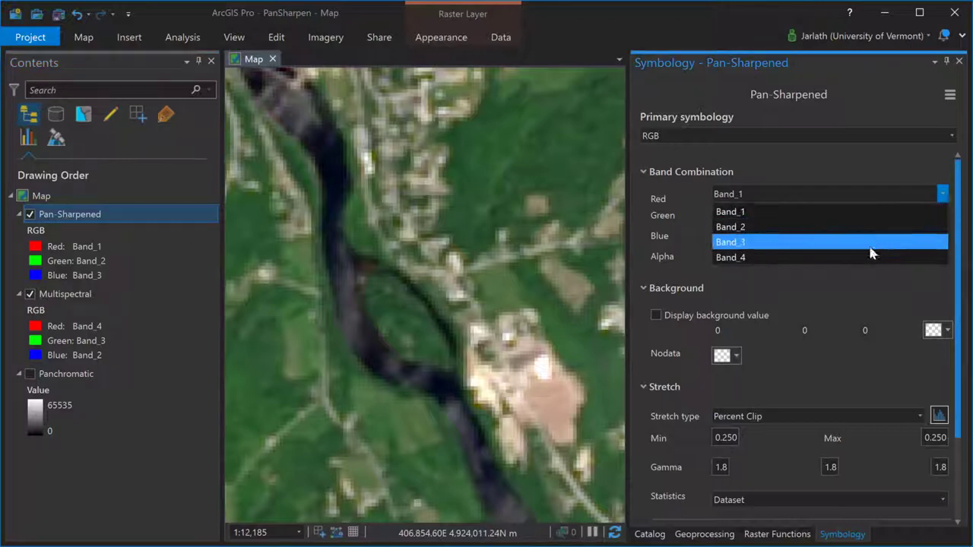
pyautogui.click(866, 256)
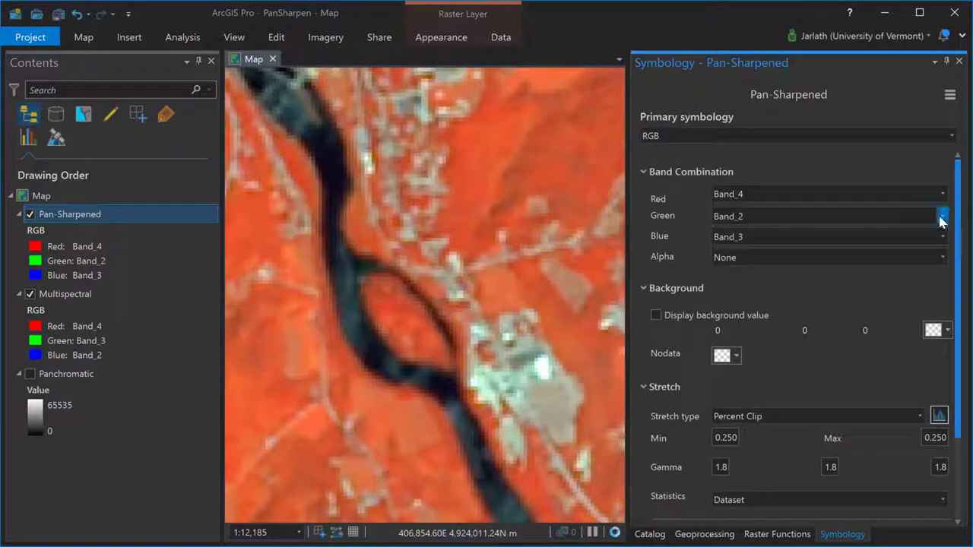
pyautogui.click(941, 217)
pyautogui.click(904, 227)
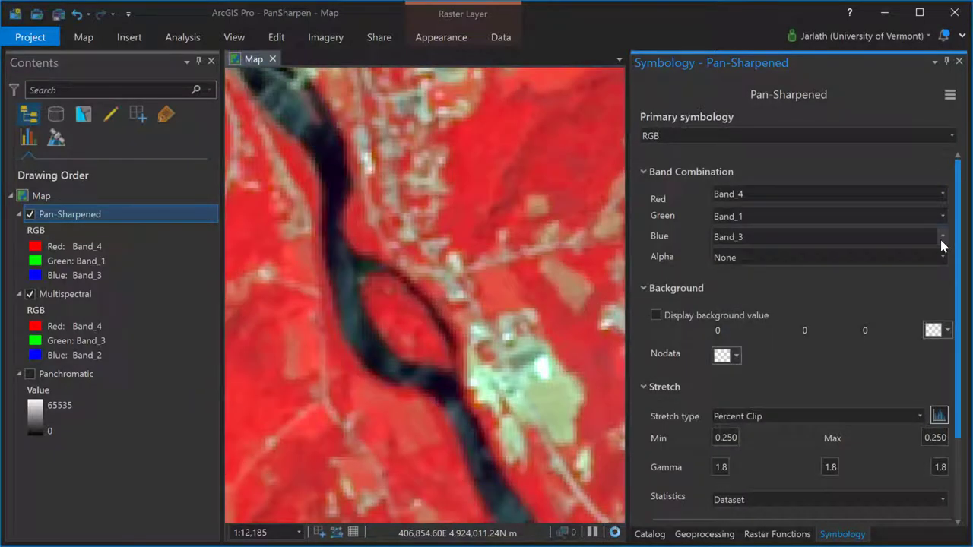
pyautogui.click(942, 237)
pyautogui.click(886, 268)
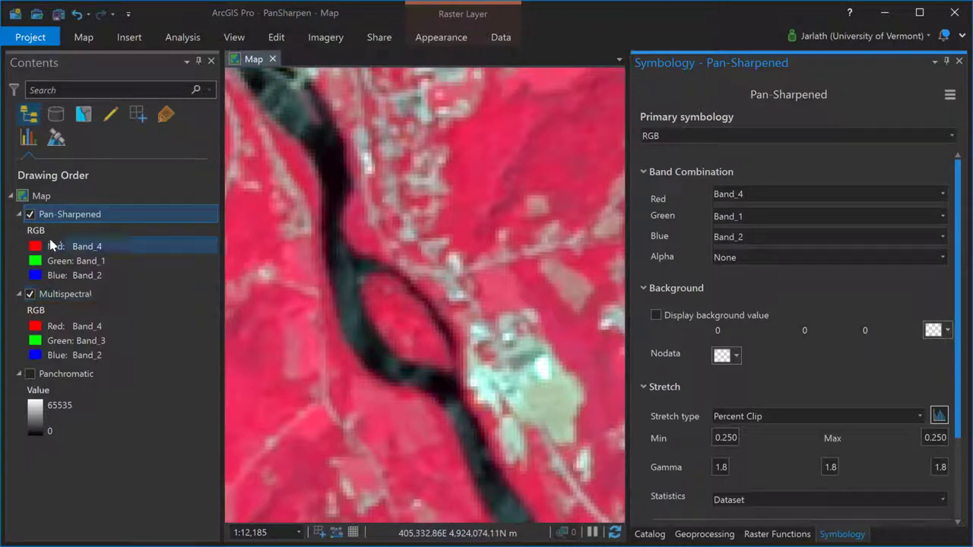
# - Hide Pan-Sharpened and give Multispectral a Band_5, Band_4, Band_3 RGB composite
pyautogui.click(31, 214)
pyautogui.click(65, 301)
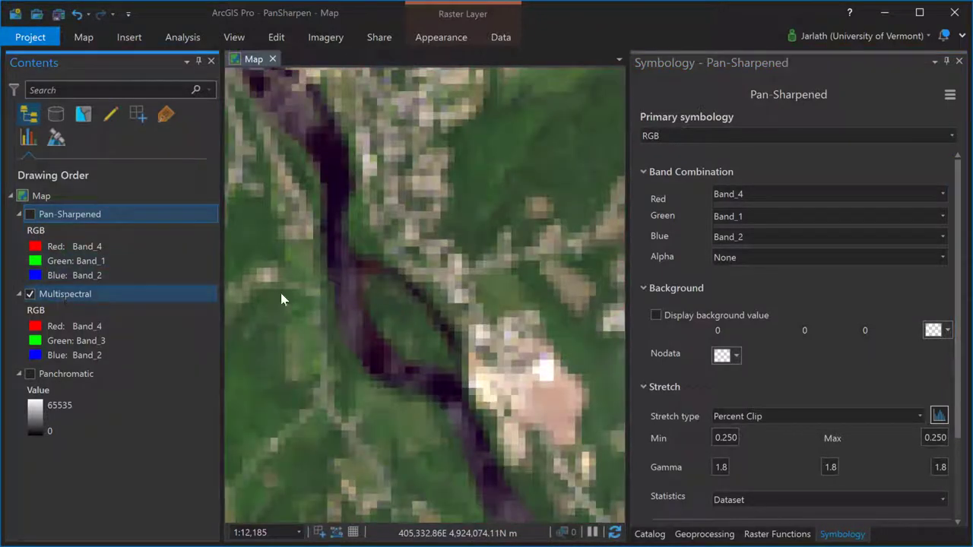
pyautogui.click(942, 194)
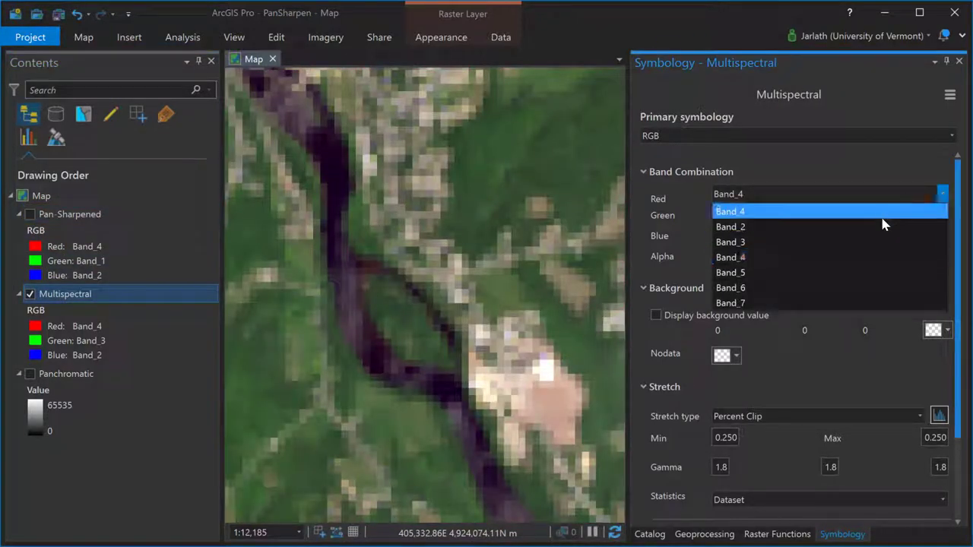
pyautogui.click(848, 269)
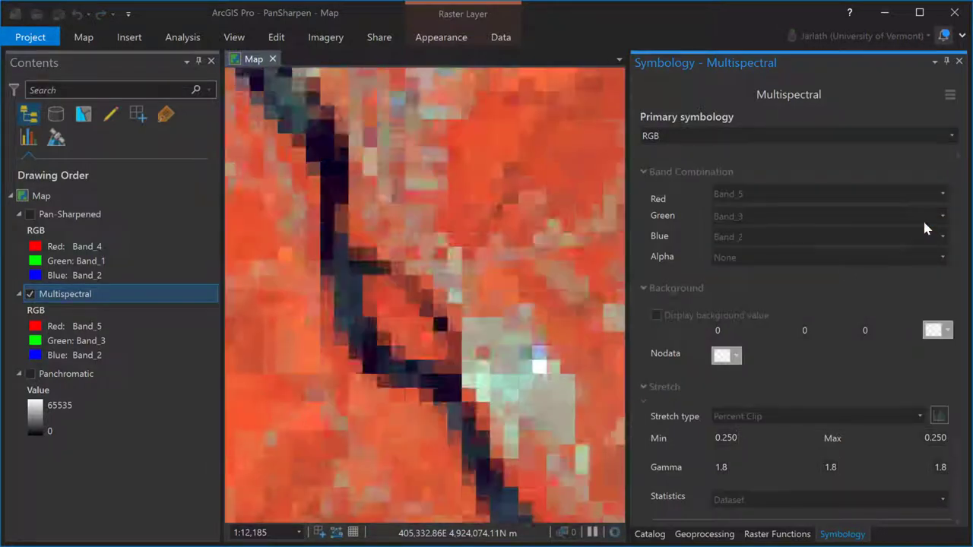
pyautogui.click(941, 216)
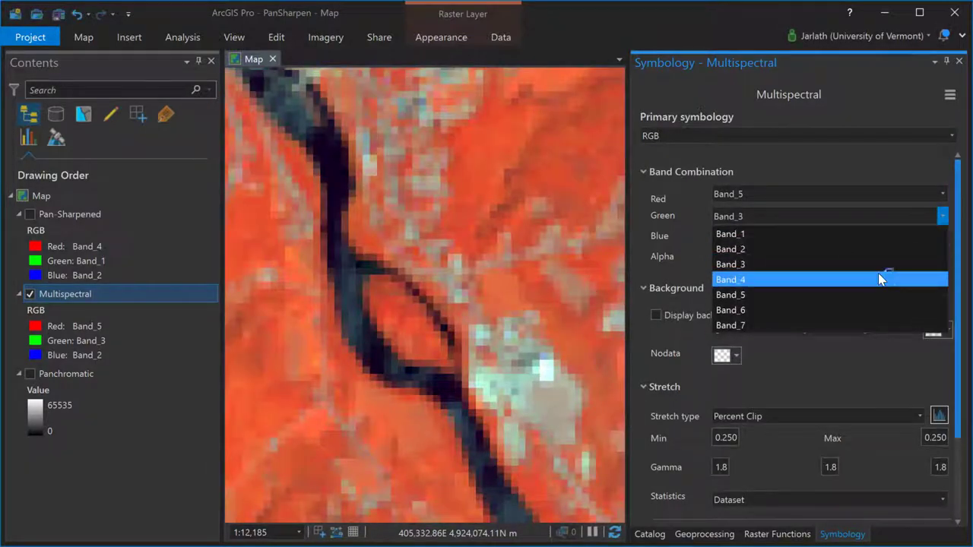
pyautogui.click(878, 276)
pyautogui.click(931, 239)
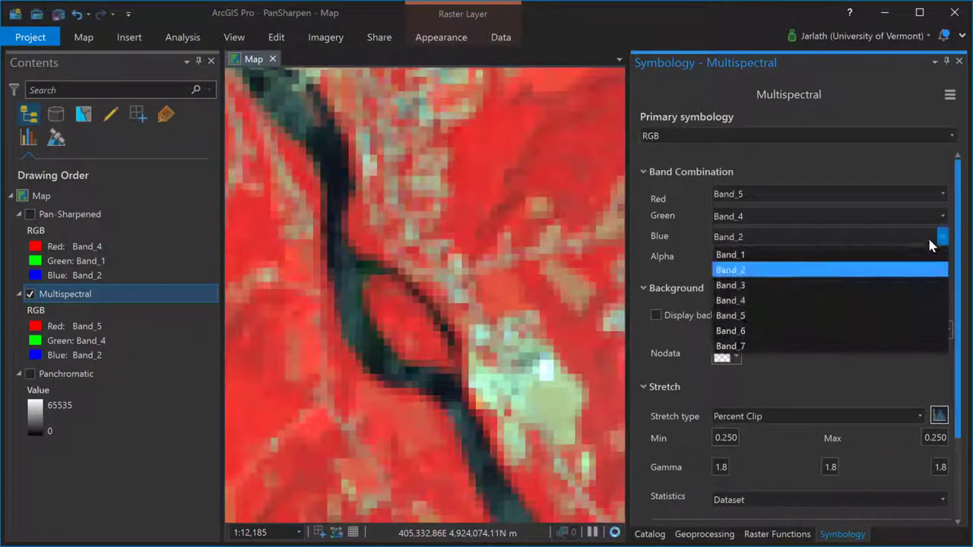
pyautogui.click(870, 284)
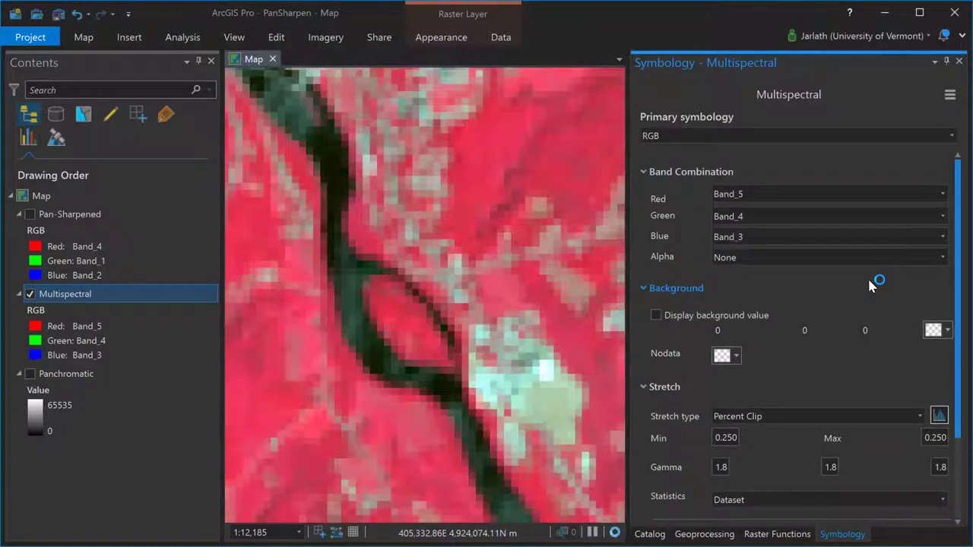
pyautogui.click(31, 216)
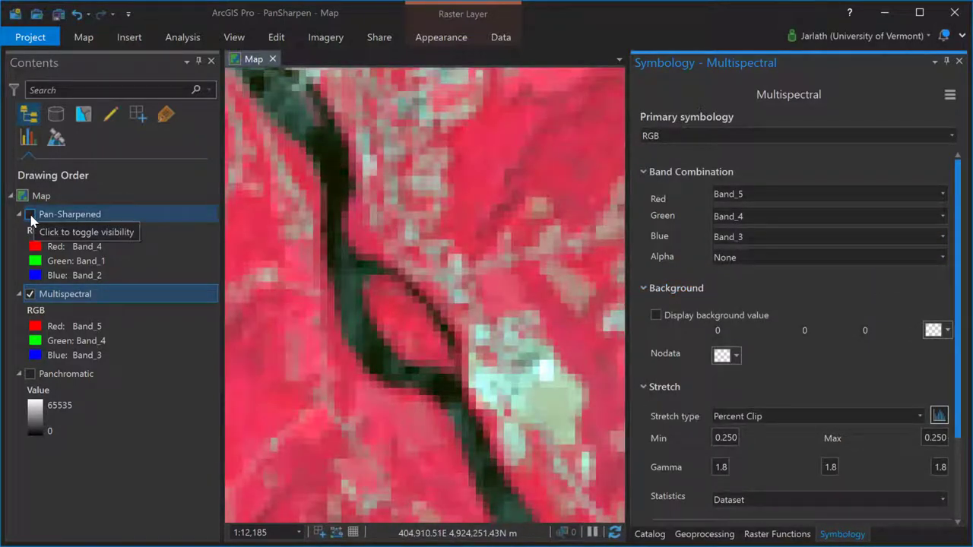
pyautogui.click(31, 217)
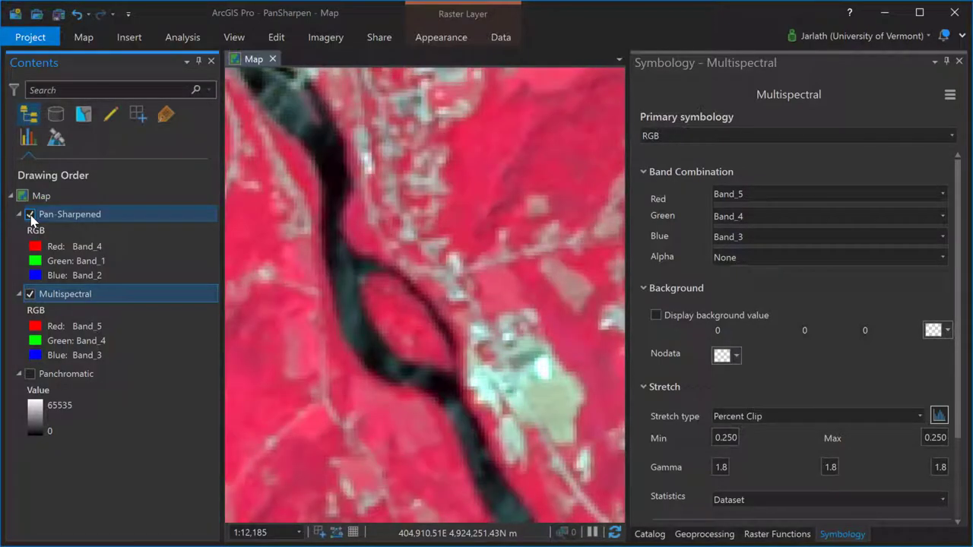
pyautogui.click(31, 217)
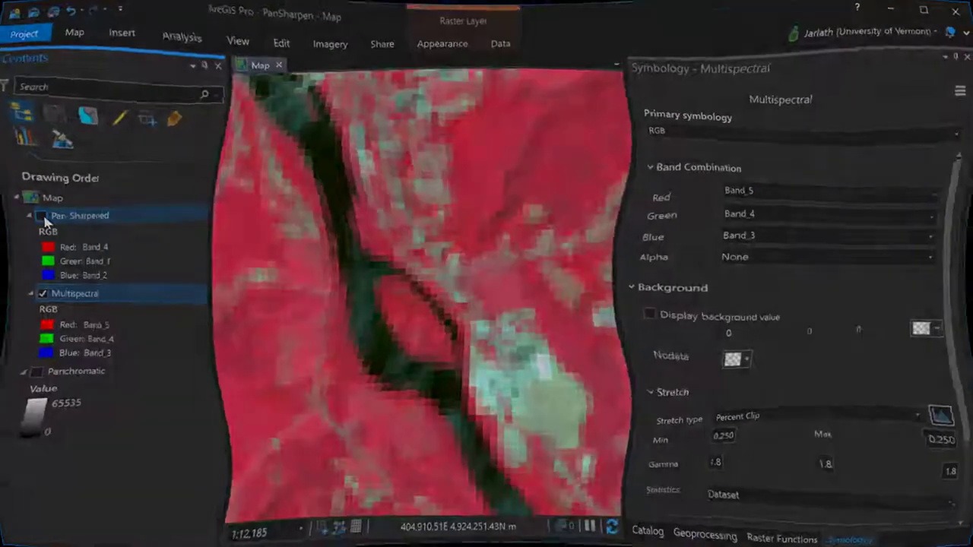